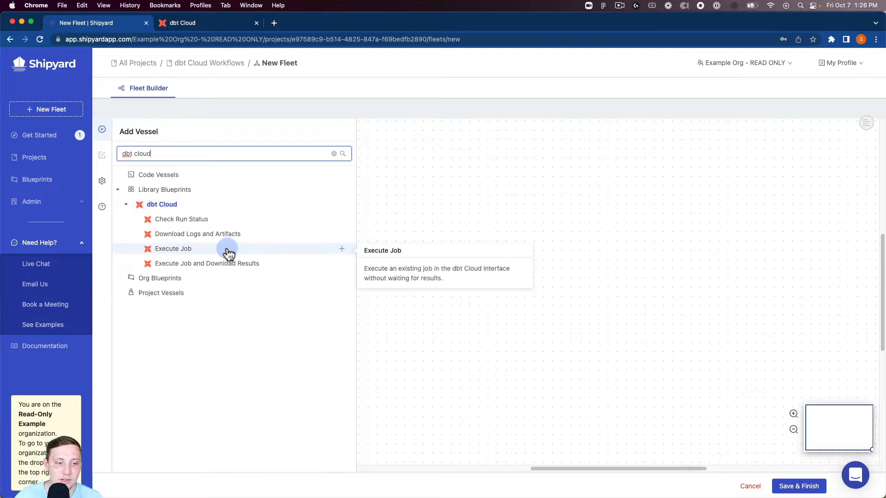
# Step: Add a dbt Cloud Execute Job vessel near the canvas's upper left and name it Execute dbt Cloud Job
pyautogui.click(220, 249)
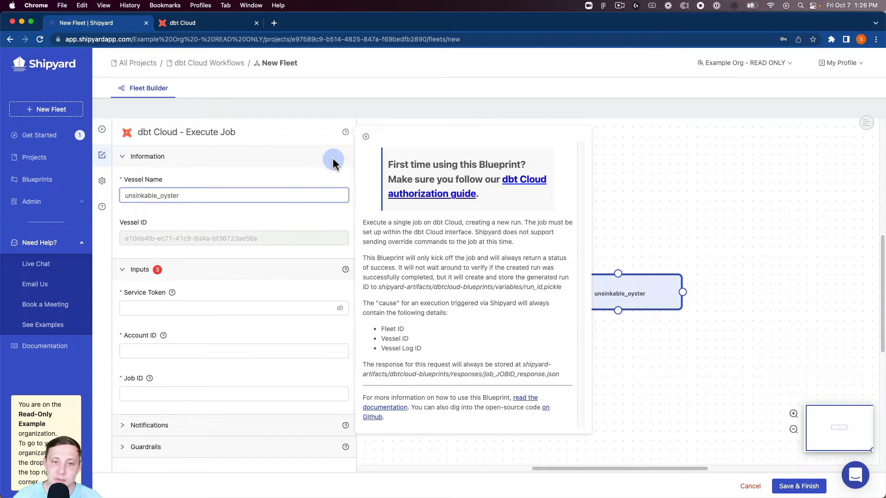
pyautogui.click(410, 163)
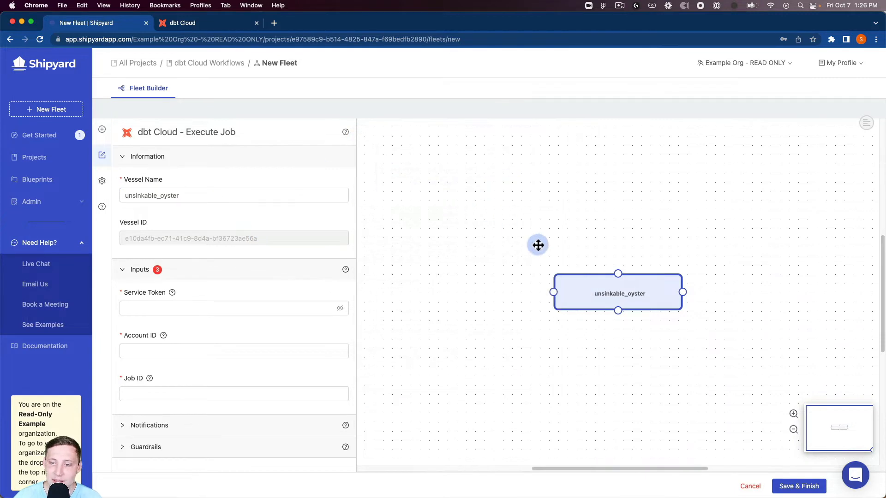
pyautogui.moveTo(605, 290); pyautogui.dragTo(436, 174)
pyautogui.tripleClick(245, 196)
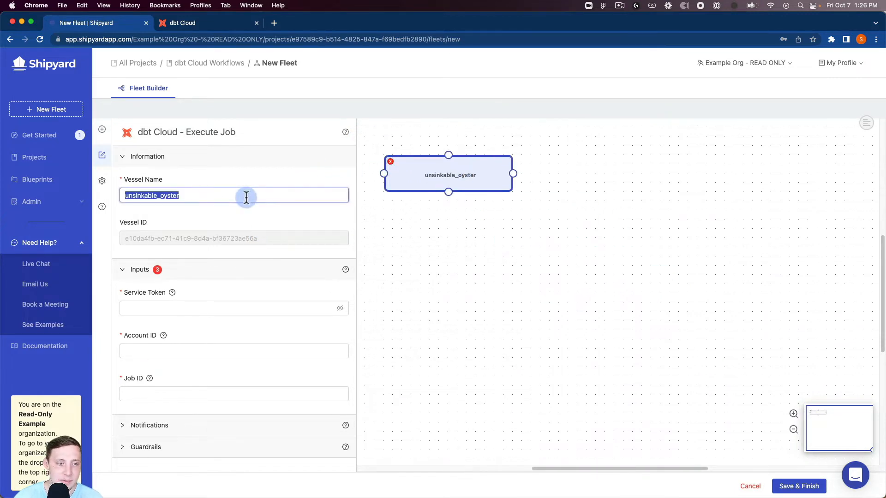
pyautogui.write('Execute dbt Cloud Job')
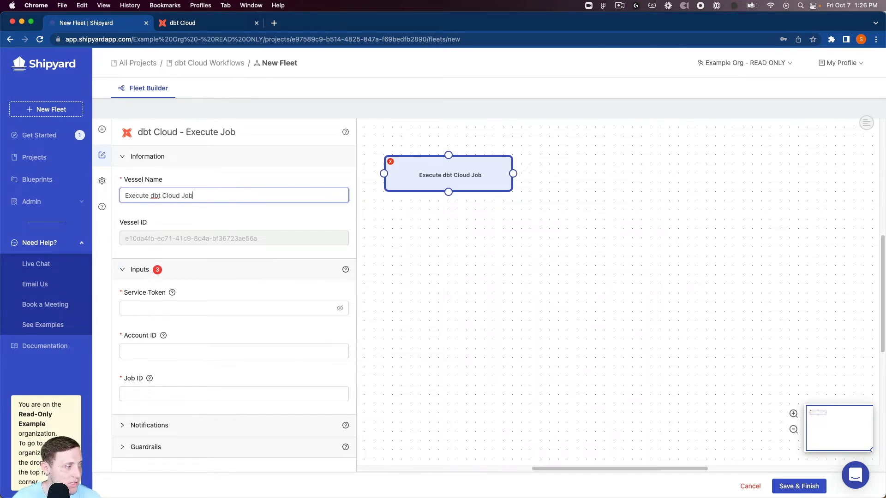
# Step: Paste the service token and enter the account ID from the dbt Cloud job's URL into the Execute dbt Cloud Job vessel
pyautogui.click(143, 308)
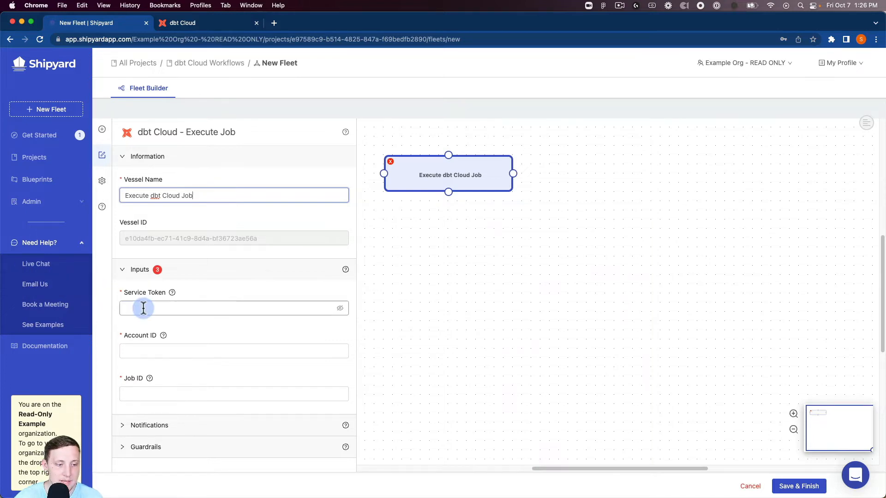
pyautogui.press('super+v')
pyautogui.click(213, 26)
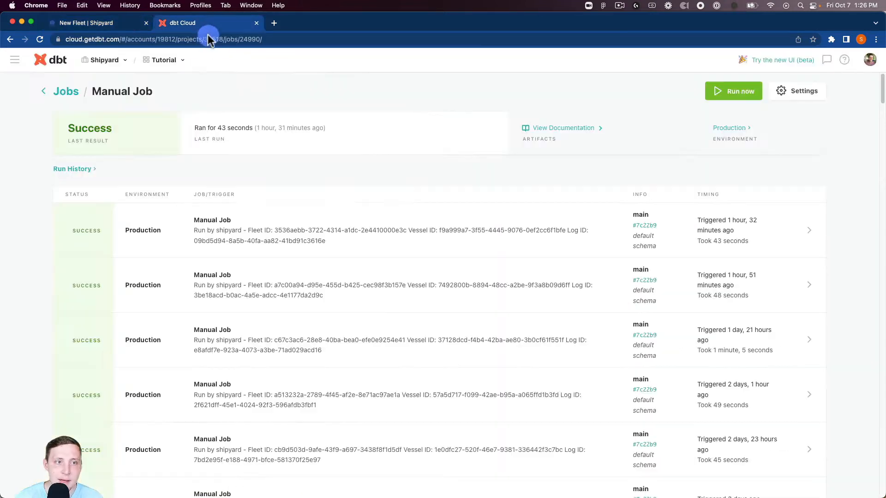
pyautogui.click(168, 39)
pyautogui.moveTo(177, 38); pyautogui.dragTo(195, 39)
pyautogui.click(119, 21)
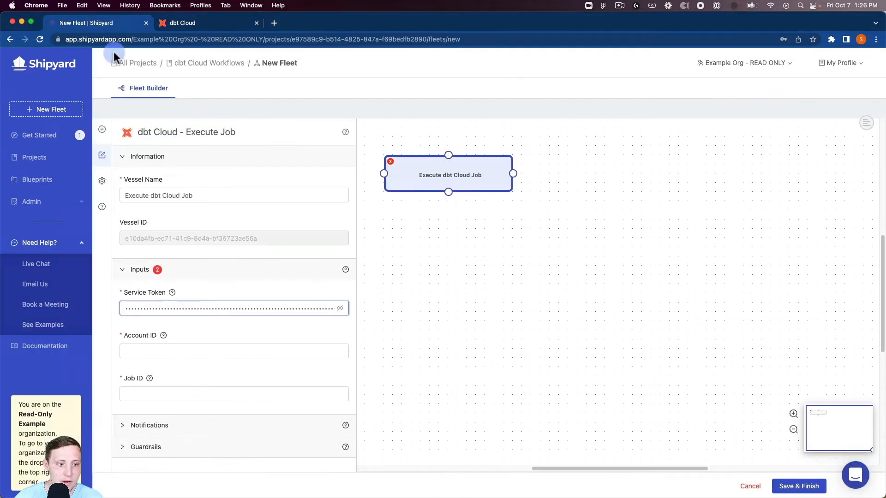
pyautogui.click(175, 351)
pyautogui.write('19812')
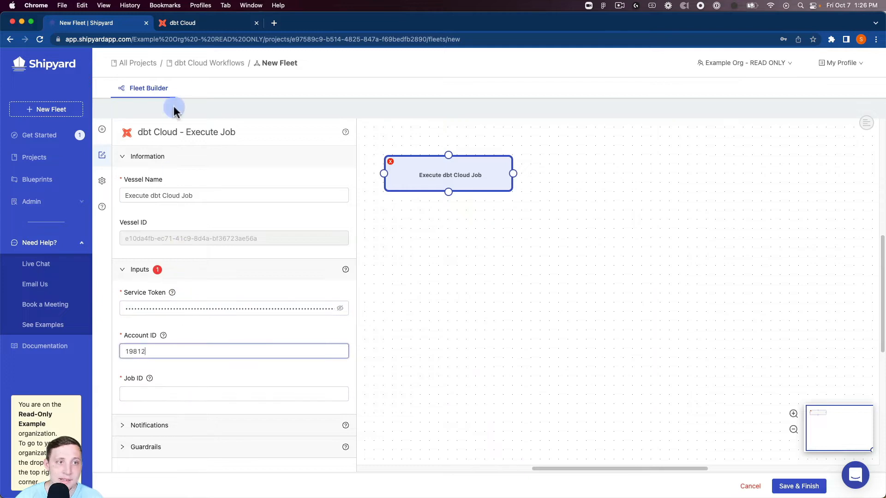
# Step: Copy the job ID 24990 from the dbt Cloud job's URL into the Execute dbt Cloud Job vessel's Job ID
pyautogui.click(220, 28)
pyautogui.doubleClick(272, 39)
pyautogui.press('super+c')
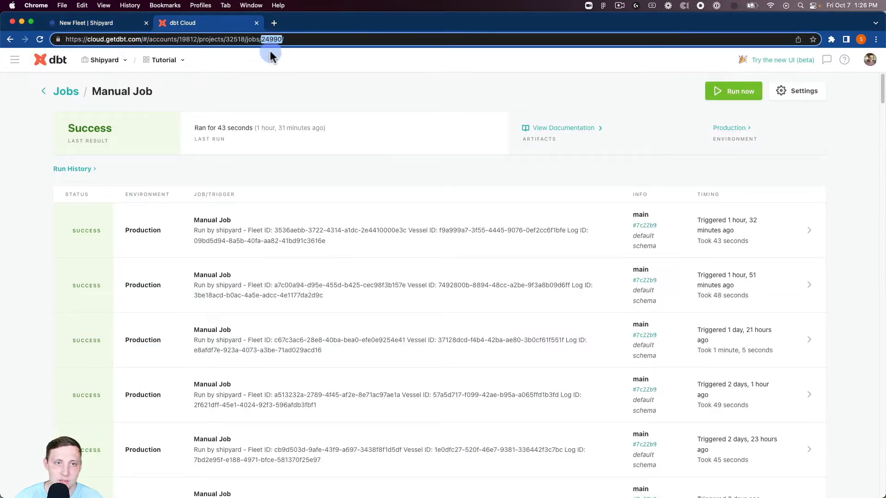
pyautogui.click(87, 23)
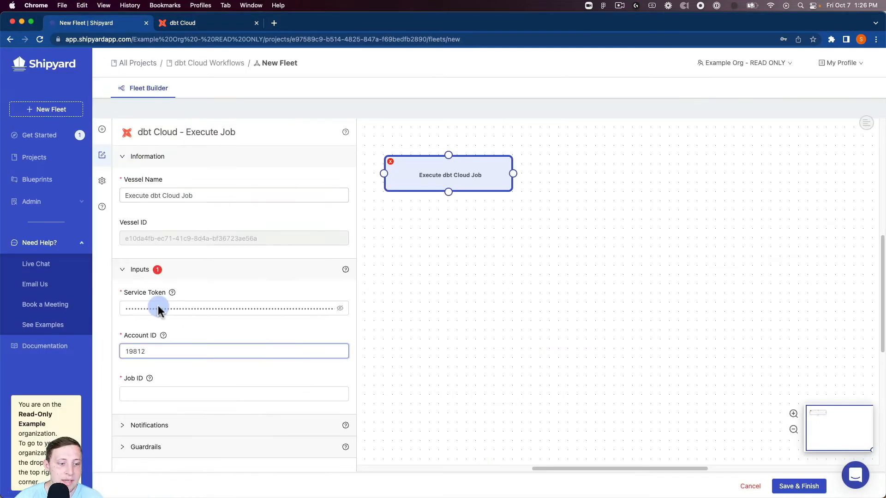
pyautogui.click(172, 395)
pyautogui.press('super+v')
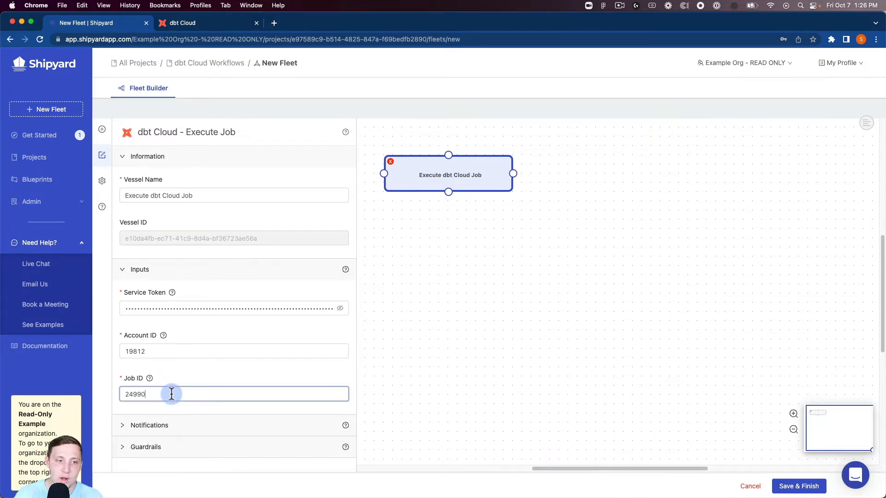
# Step: Add a dbt Cloud Check Run Status vessel to the right of Execute dbt Cloud Job and name it Check Run Status
pyautogui.click(102, 129)
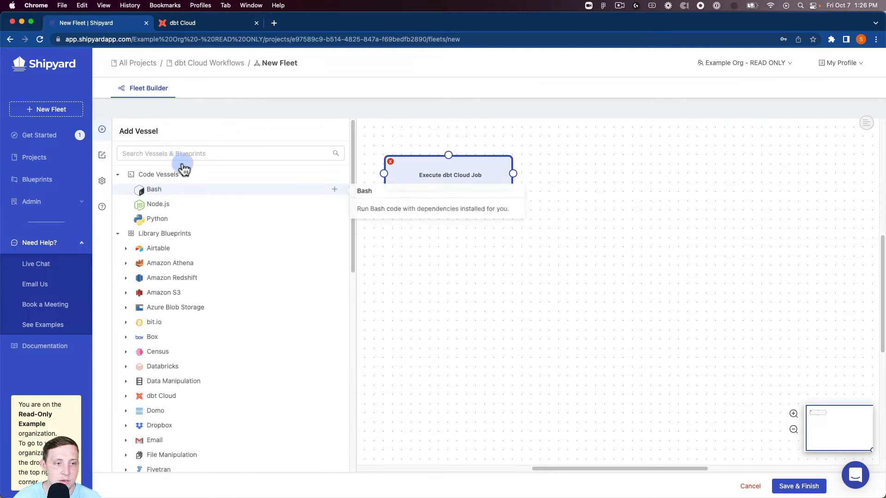
pyautogui.click(194, 153)
pyautogui.write('dbt cloud')
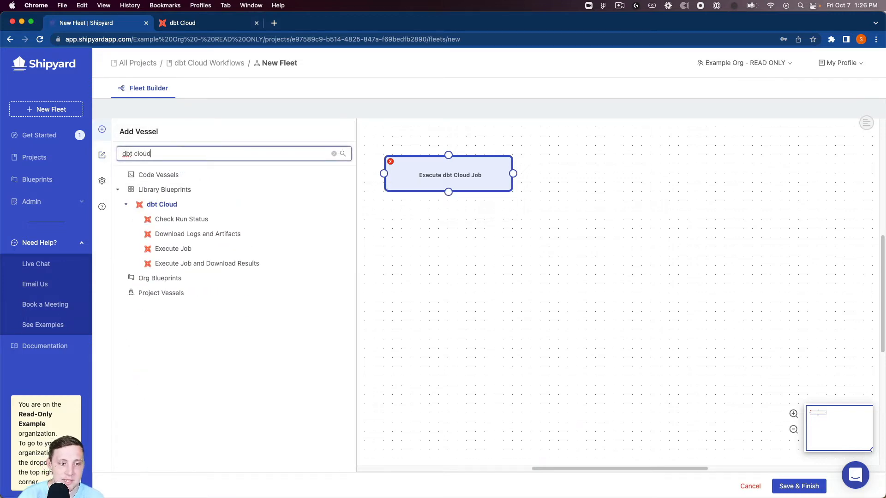
pyautogui.click(230, 218)
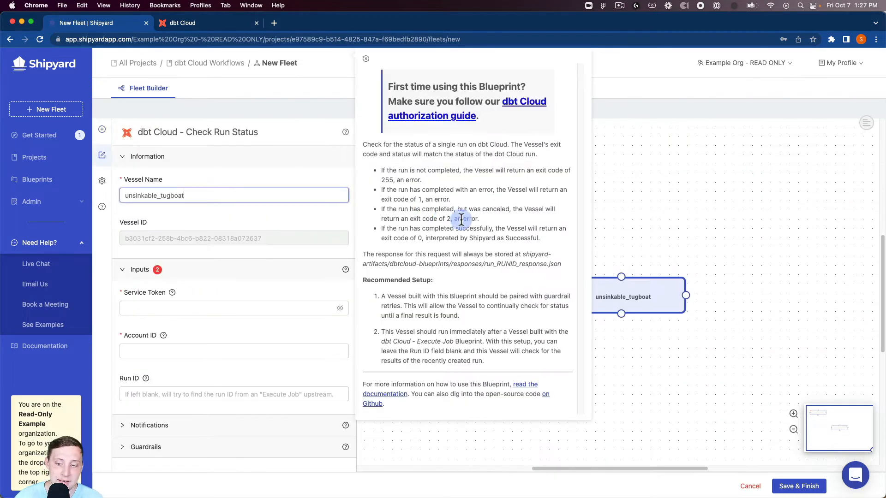
pyautogui.moveTo(655, 295); pyautogui.dragTo(677, 193)
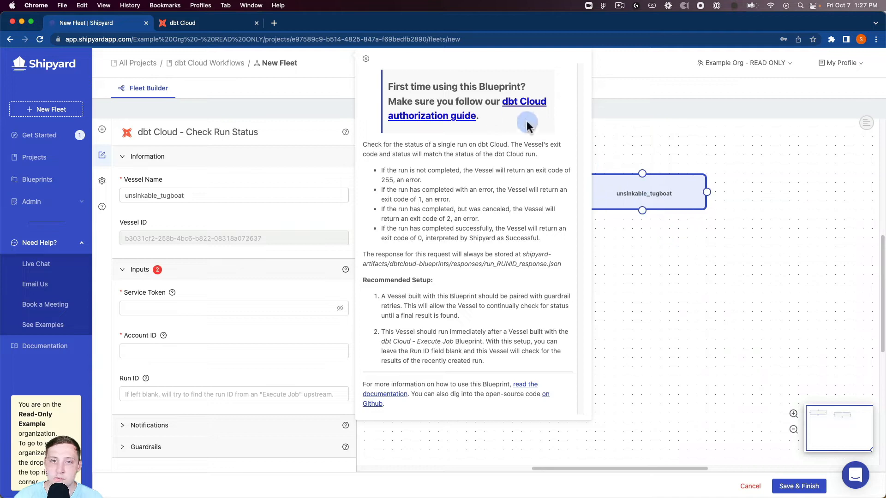
pyautogui.click(366, 59)
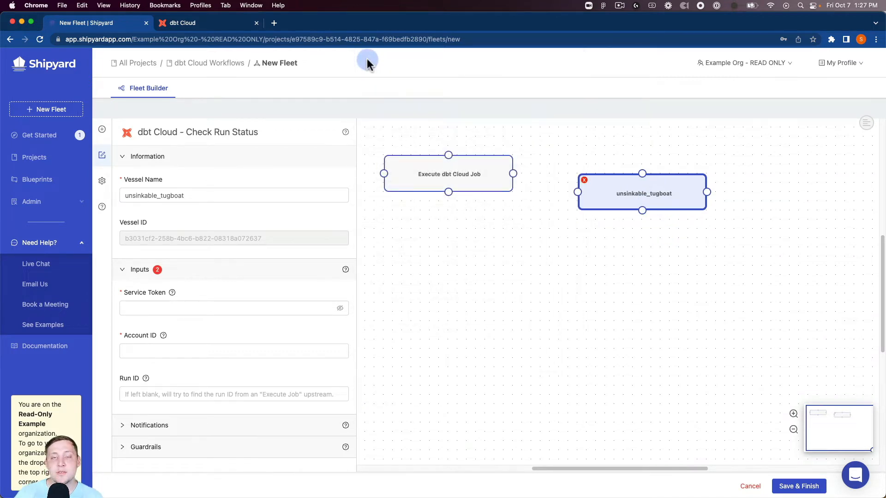
pyautogui.click(208, 195)
pyautogui.doubleClick(210, 195)
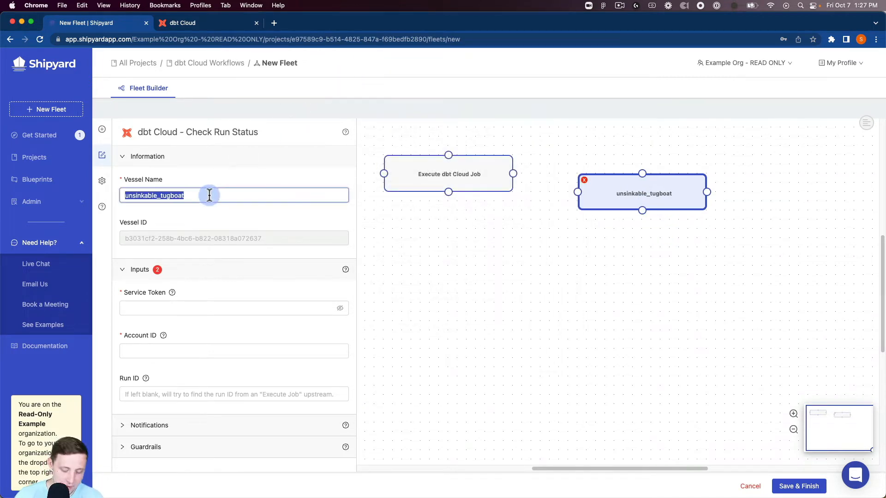
pyautogui.write('Check Run Status')
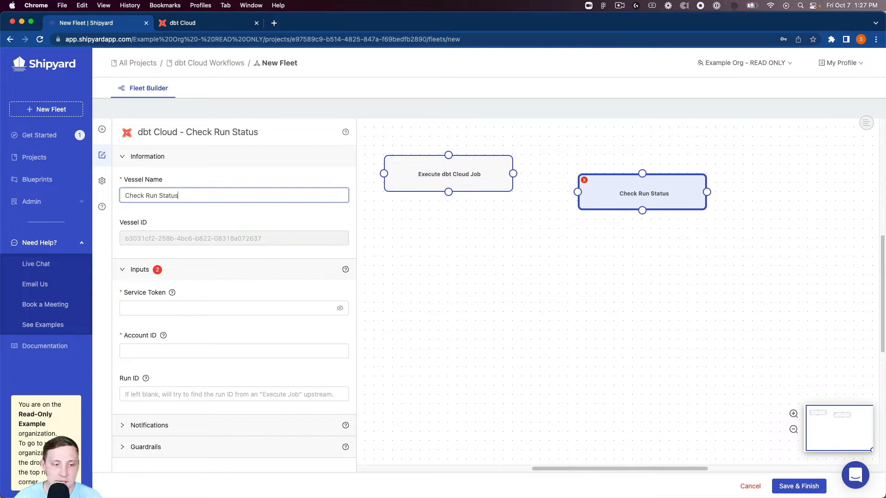
# Step: Enter the service token and account ID for Check Run Status, and align the vessel level with Execute dbt Cloud Job
pyautogui.click(148, 309)
pyautogui.hotkey('ctrl', 'v')
pyautogui.click(159, 352)
pyautogui.write('19812')
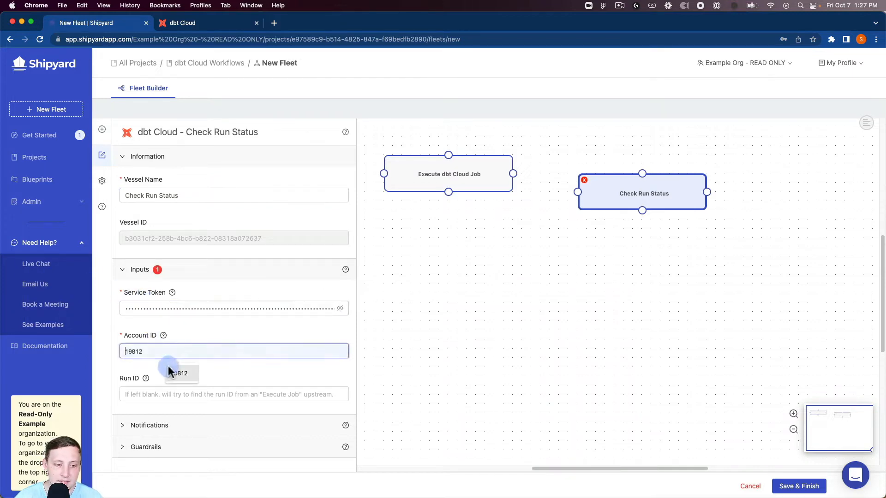
pyautogui.click(170, 394)
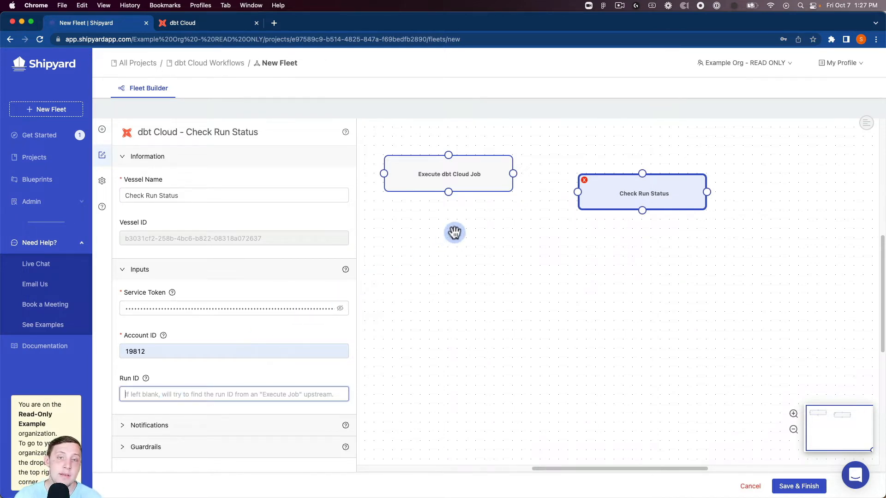
pyautogui.moveTo(609, 178); pyautogui.dragTo(587, 174)
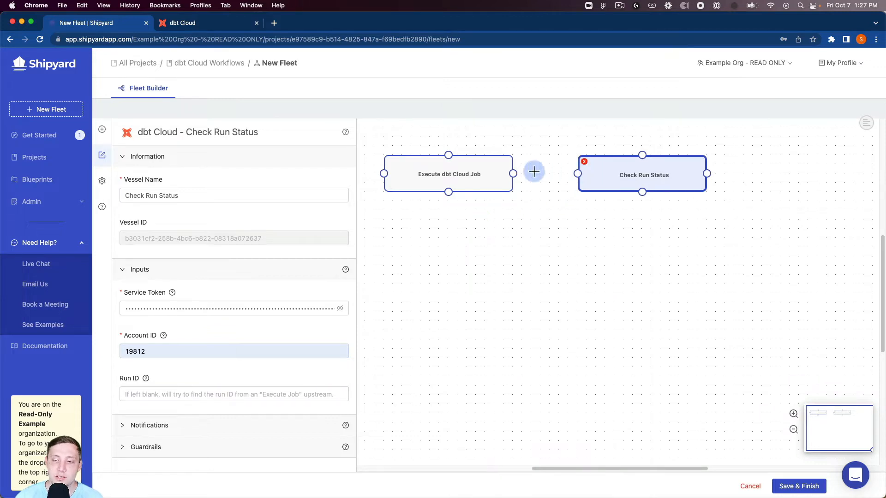
# Step: Set the Check Run Status guardrails to 24 retries with ASAP between retries, and connect Execute dbt Cloud Job to that vessel
pyautogui.click(221, 430)
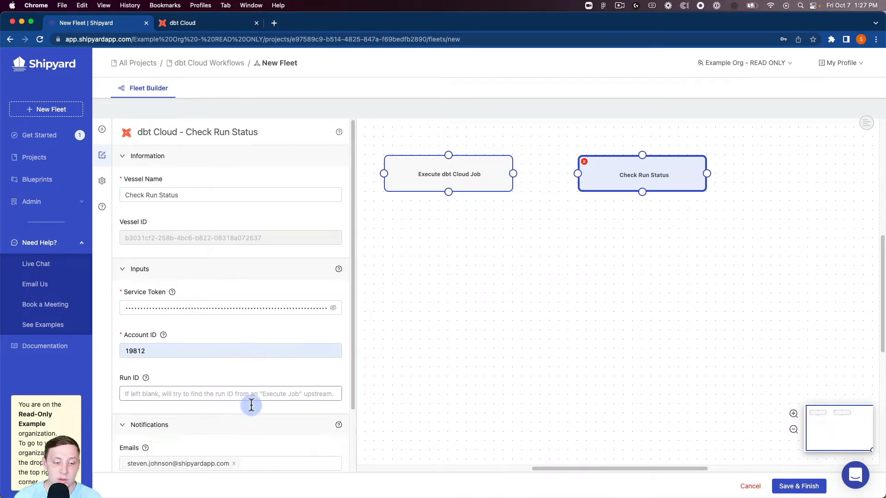
pyautogui.scroll(-2, 251, 405)
pyautogui.click(261, 400)
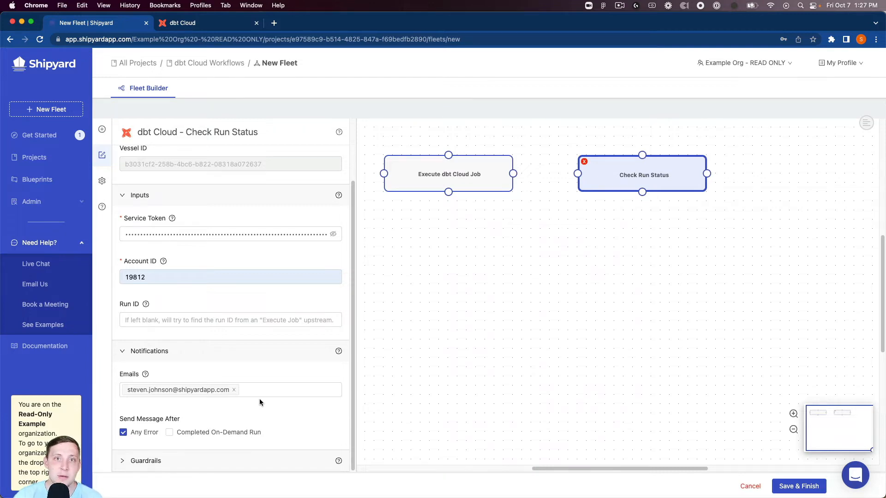
pyautogui.click(214, 461)
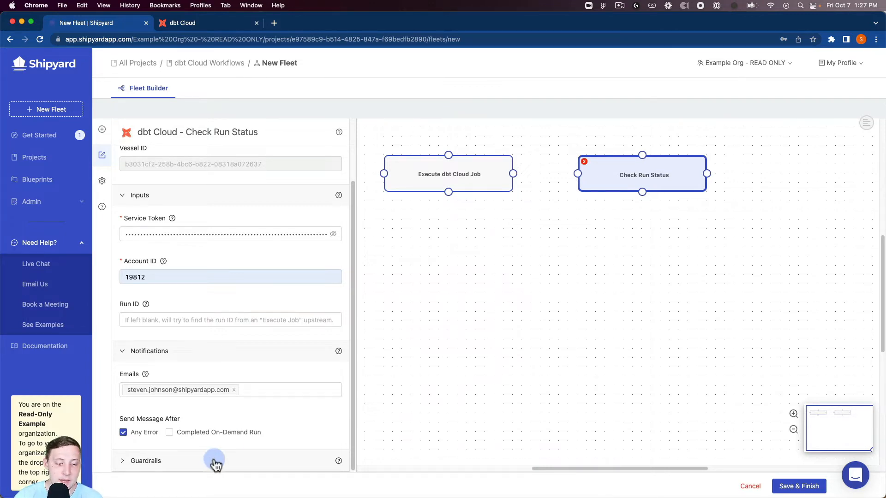
pyautogui.scroll(-4, 232, 434)
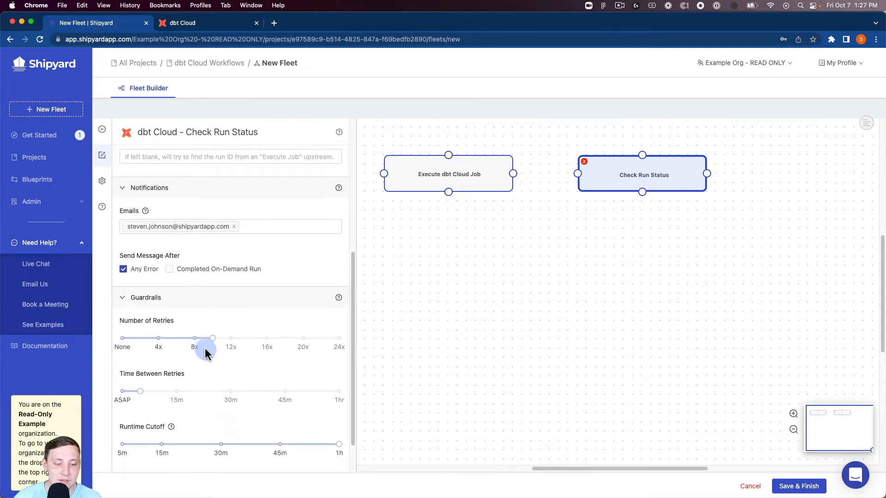
pyautogui.moveTo(243, 340); pyautogui.dragTo(350, 339)
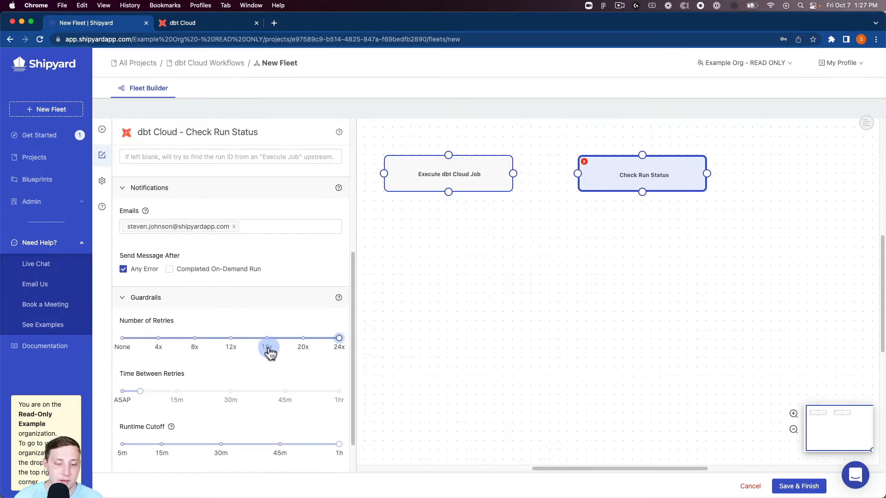
pyautogui.moveTo(142, 391); pyautogui.dragTo(124, 391)
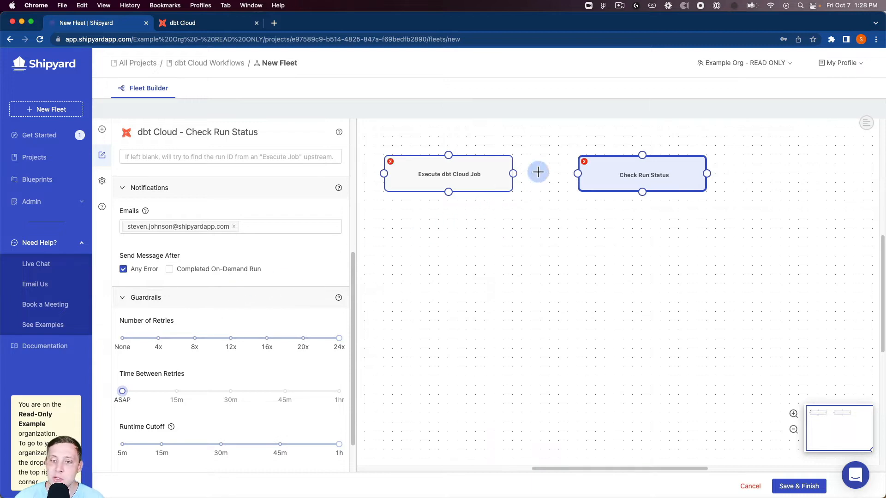
pyautogui.moveTo(512, 173); pyautogui.dragTo(577, 174)
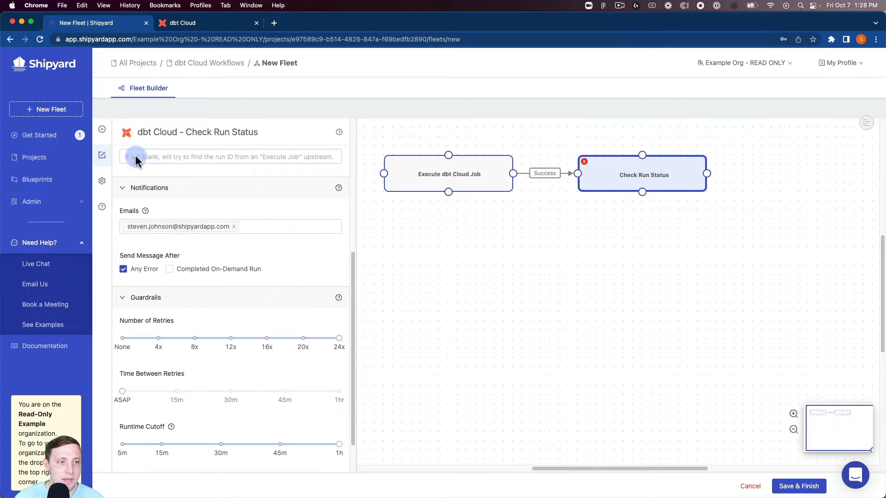
# Step: Add a Domo Refresh Dataset vessel to the right of Check Run Status and name it Refresh Domo Dataset
pyautogui.click(102, 129)
pyautogui.click(240, 159)
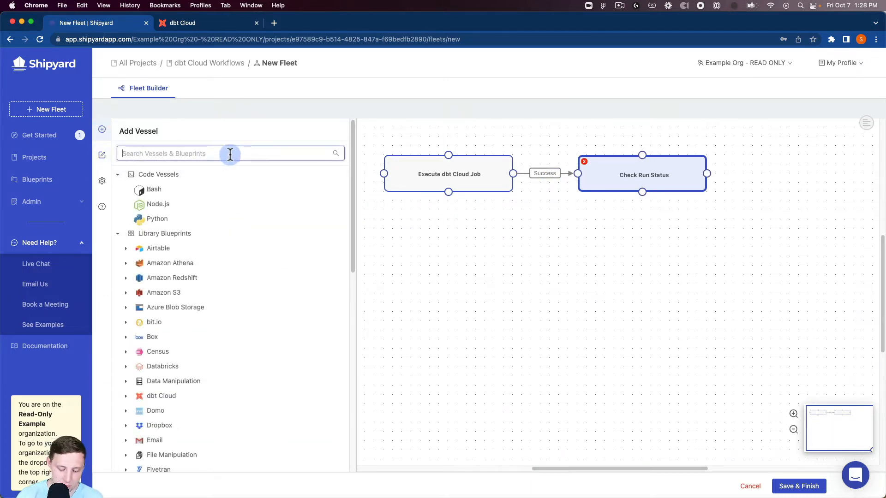
pyautogui.write('domo')
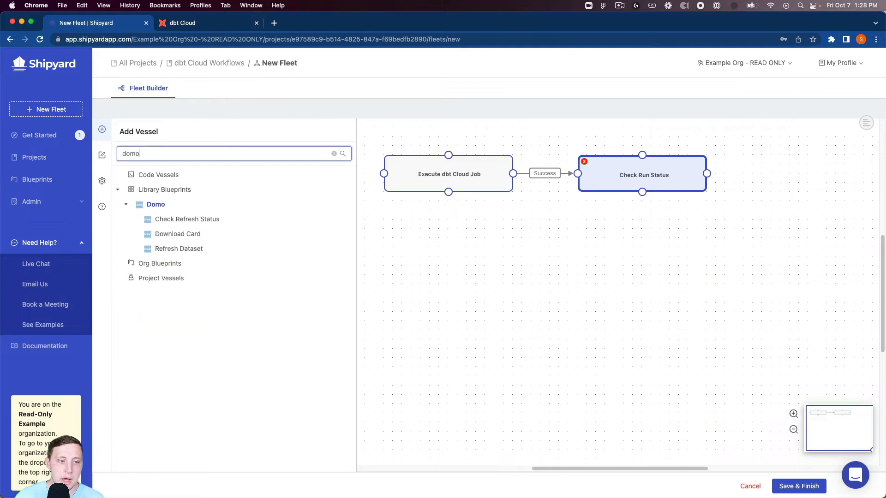
pyautogui.click(198, 250)
pyautogui.moveTo(666, 283); pyautogui.dragTo(826, 197)
pyautogui.click(359, 136)
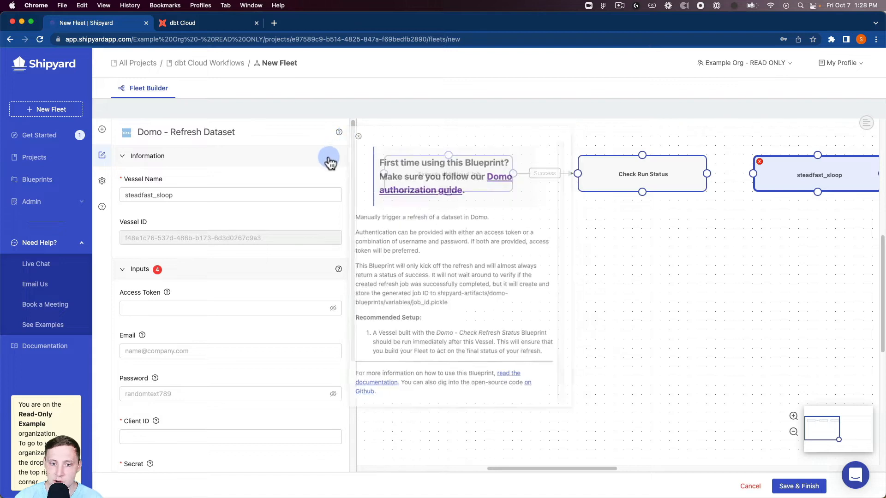
pyautogui.doubleClick(286, 194)
pyautogui.write('Ref')
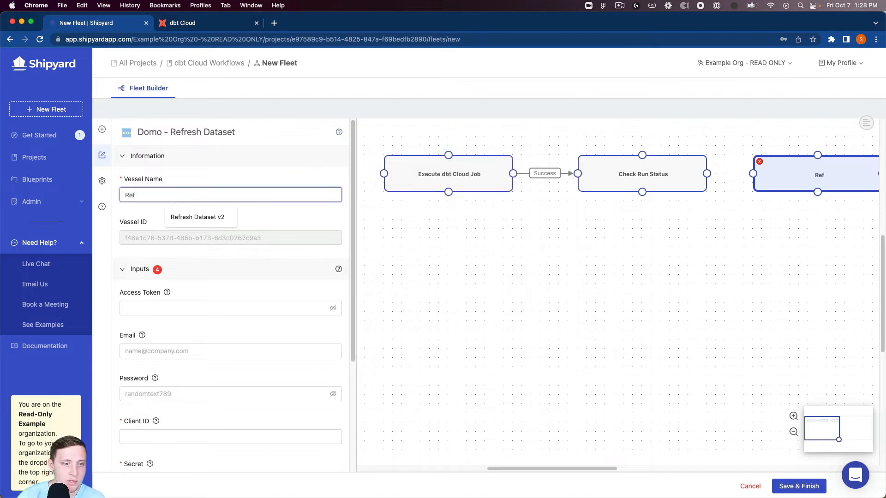
pyautogui.write('resh Domo')
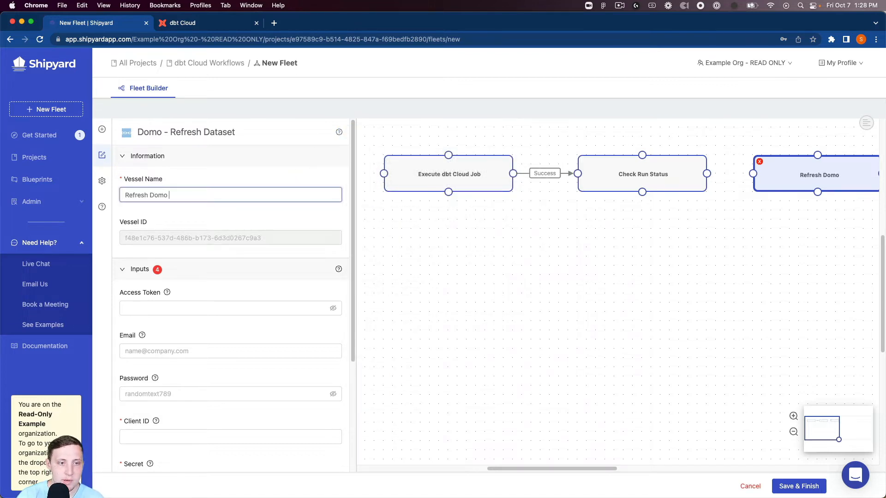
pyautogui.write(' Dataset')
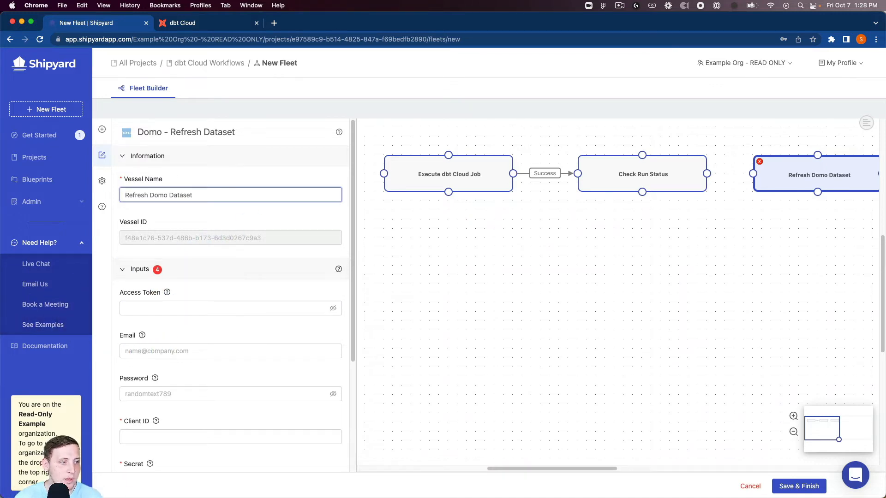
# Step: Fill in the account e-mail and password in the Refresh Domo Dataset vessel's inputs
pyautogui.click(148, 351)
pyautogui.press('super+v')
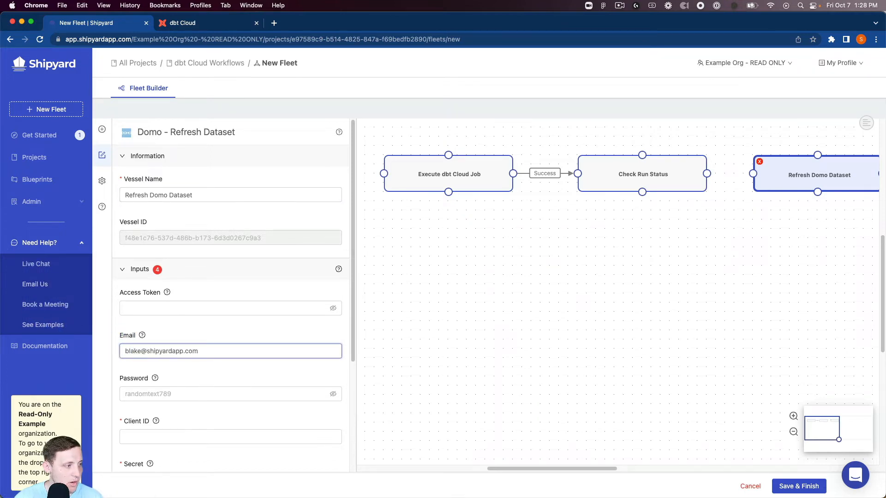
pyautogui.click(144, 394)
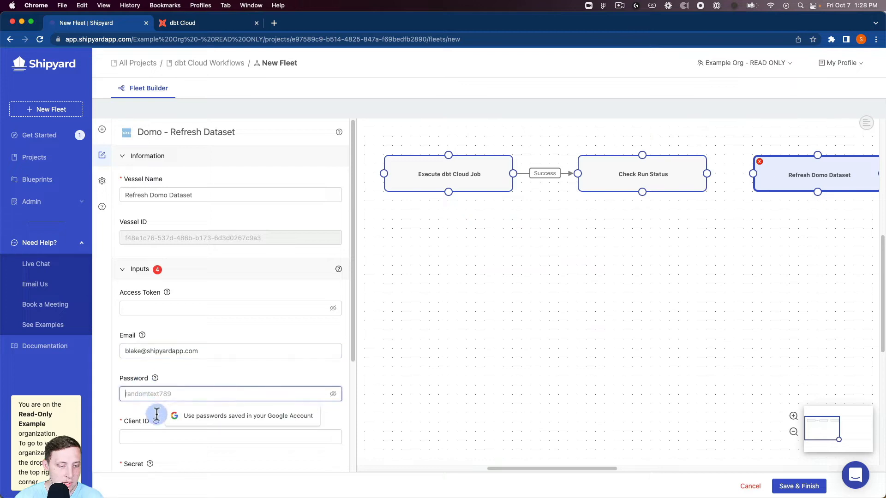
pyautogui.press('super+v')
# Step: Enter the Domo client ID and the client secret in the Refresh Domo Dataset vessel's inputs
pyautogui.click(170, 439)
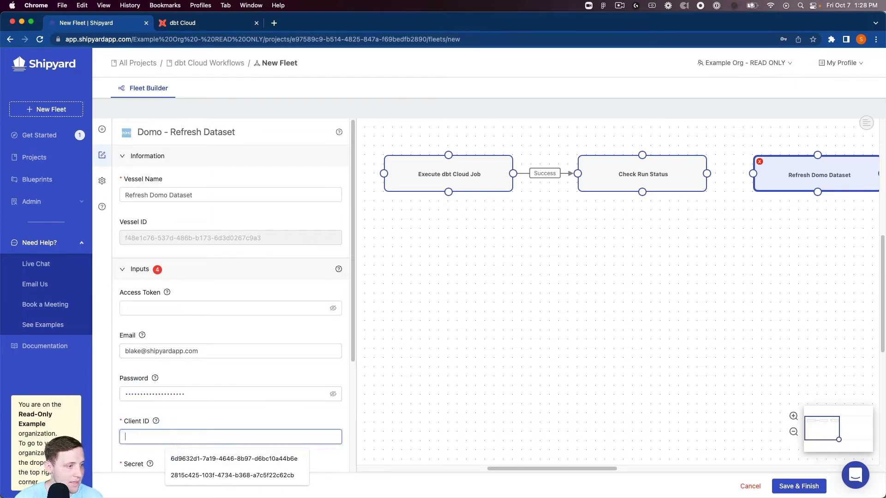
pyautogui.scroll(-3, 122, 307)
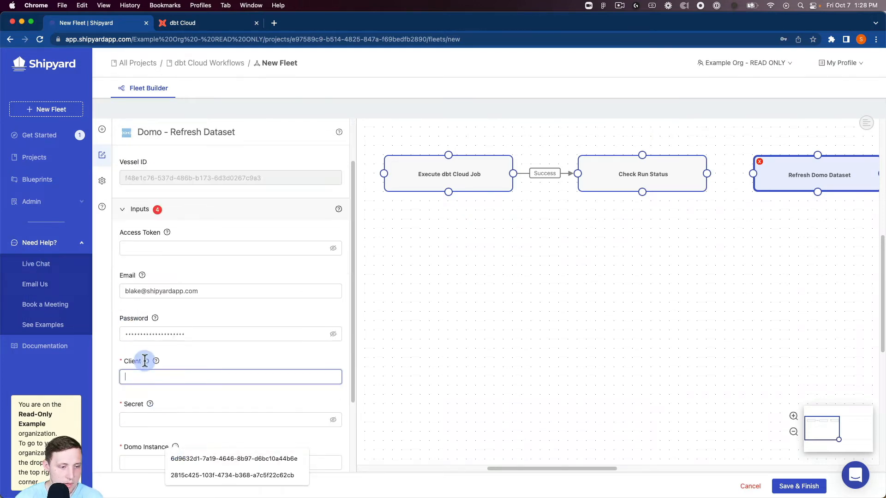
pyautogui.press('Down')
pyautogui.press('Return')
pyautogui.click(152, 418)
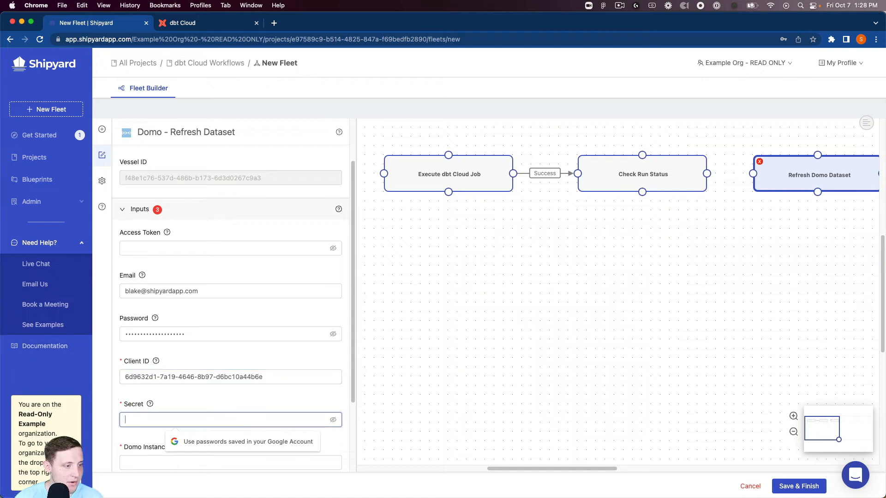
pyautogui.click(137, 421)
pyautogui.press('super+v')
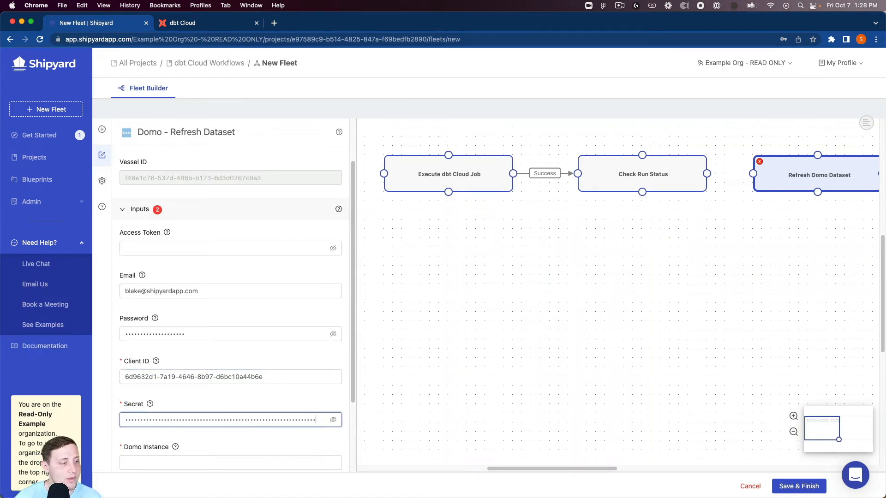
# Step: Enter the Domo instance name and dataset ID 8e027f7f-0db2-445d-b31d-32e33ed3de5e, and connect Check Run Status to Refresh Domo Dataset
pyautogui.scroll(-3, 218, 390)
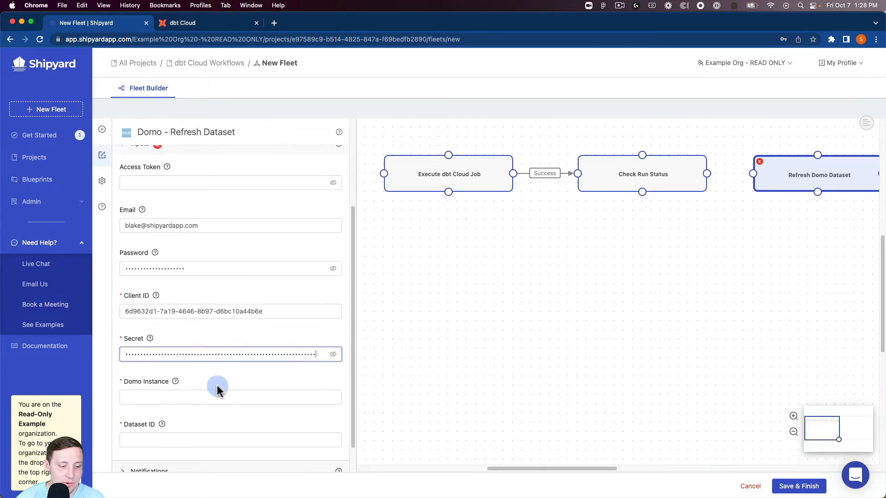
pyautogui.click(206, 400)
pyautogui.press('super+v')
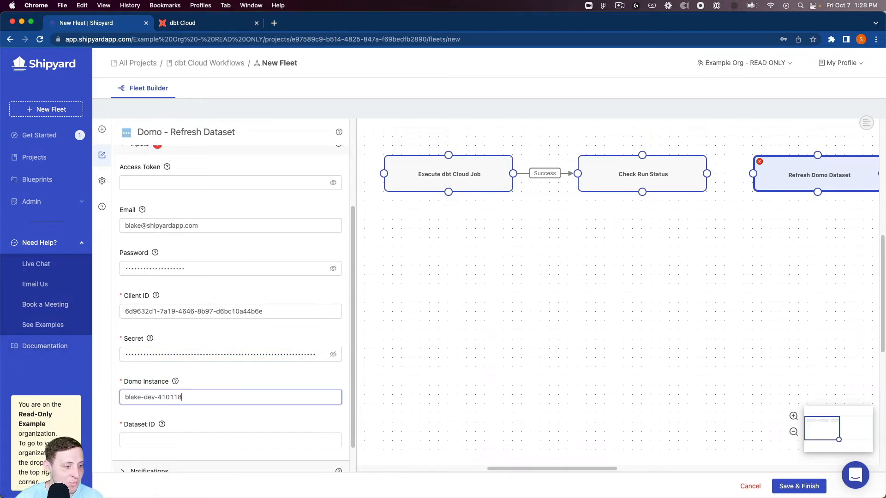
pyautogui.click(134, 441)
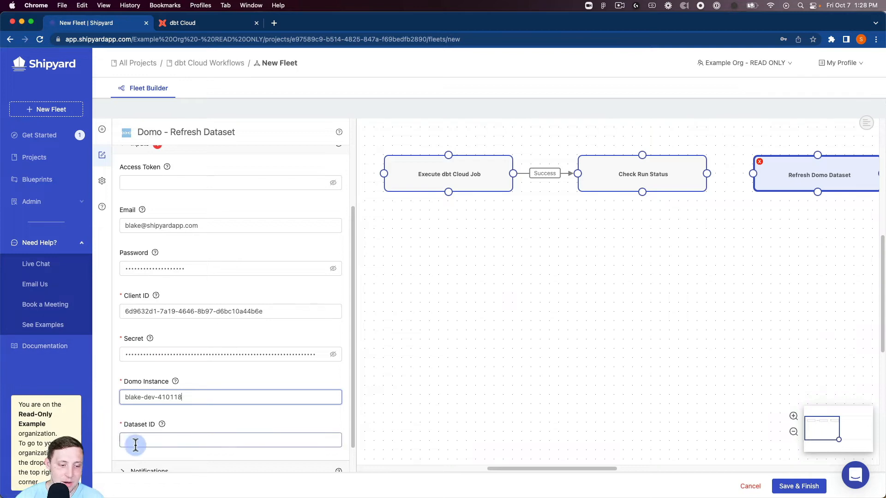
pyautogui.write('8e027f7f-0db2-445d-b31d-32e33ed3de5e')
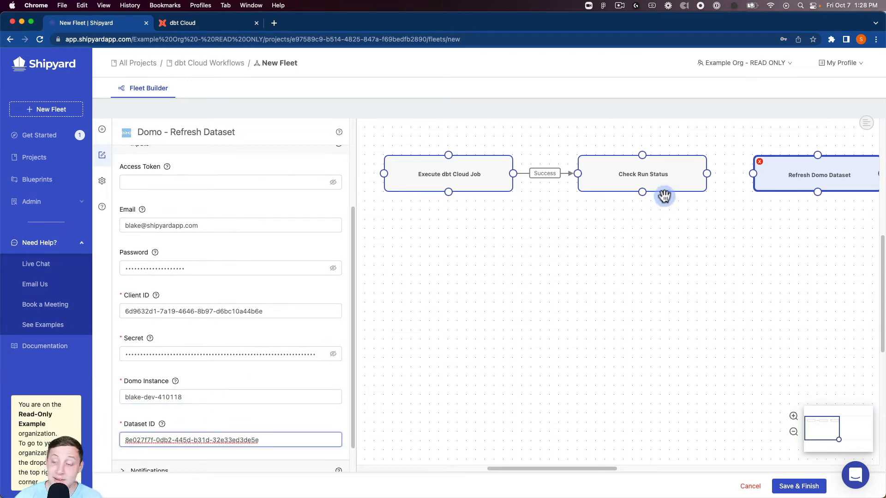
pyautogui.moveTo(718, 176); pyautogui.dragTo(753, 175)
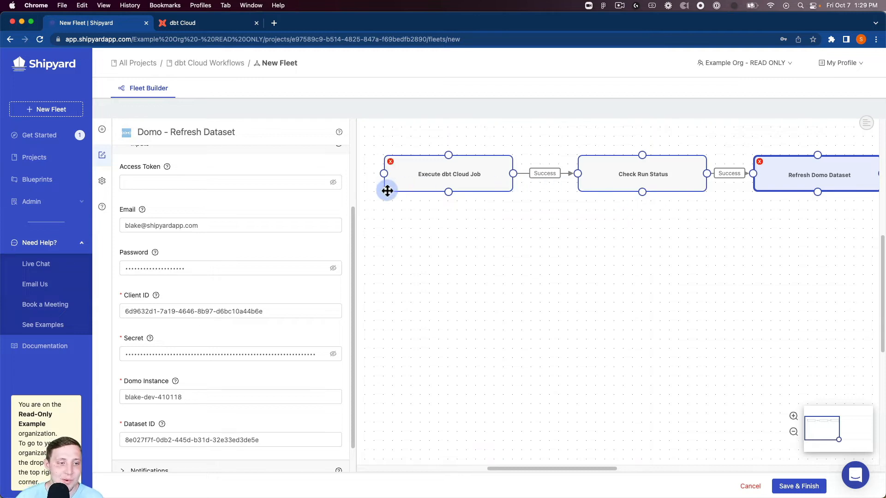
# Step: Name the fleet "dbt Cloud -> Domo" in the fleet settings and save the finished fleet
pyautogui.click(102, 181)
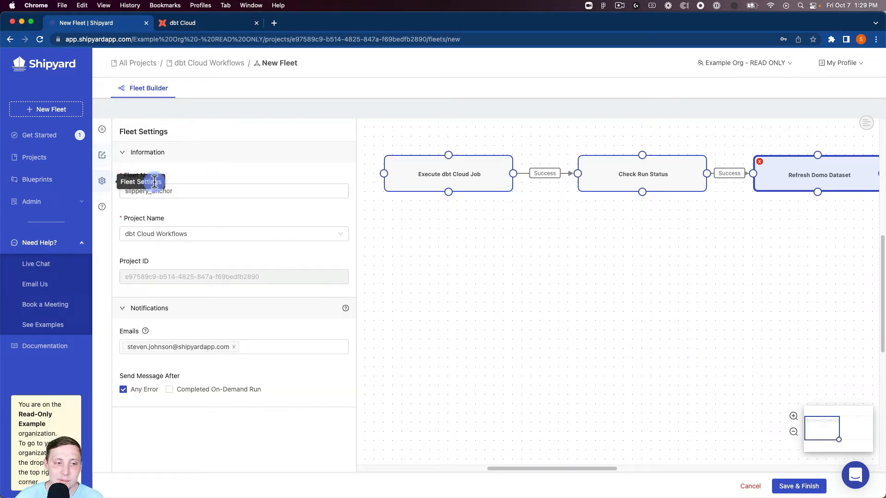
pyautogui.tripleClick(190, 191)
pyautogui.write('dbt Cloud')
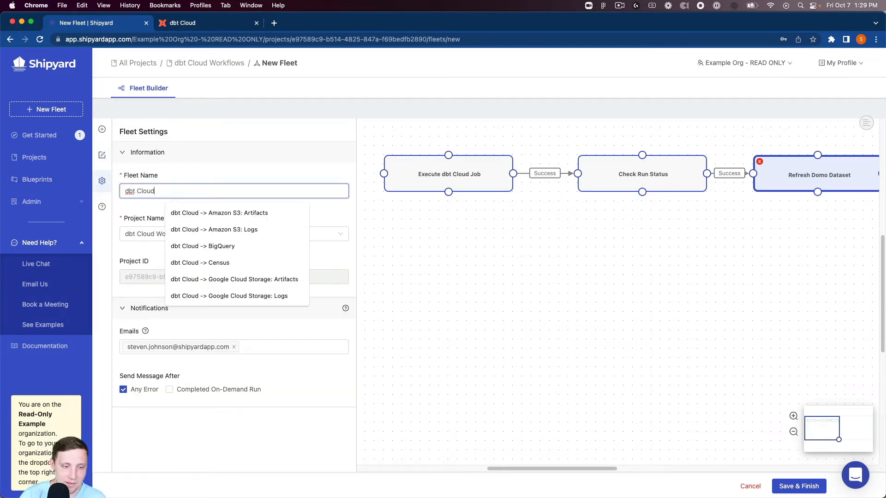
pyautogui.write(' -> Domo')
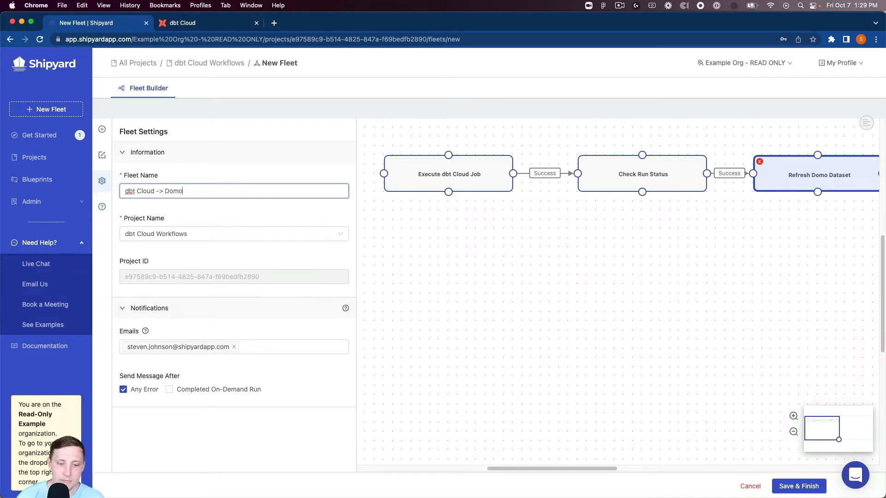
pyautogui.click(797, 488)
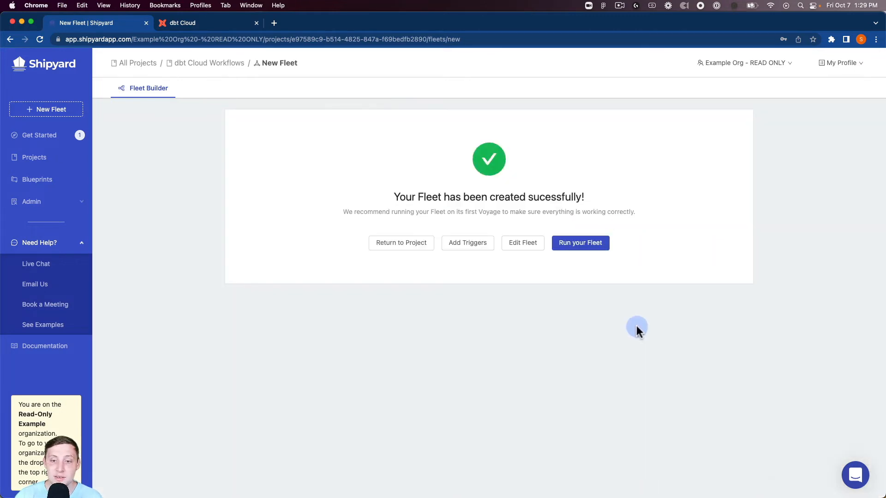
# Step: Run the new fleet and review the output log of its Execute dbt Cloud Job vessel, including the masked API key
pyautogui.click(573, 245)
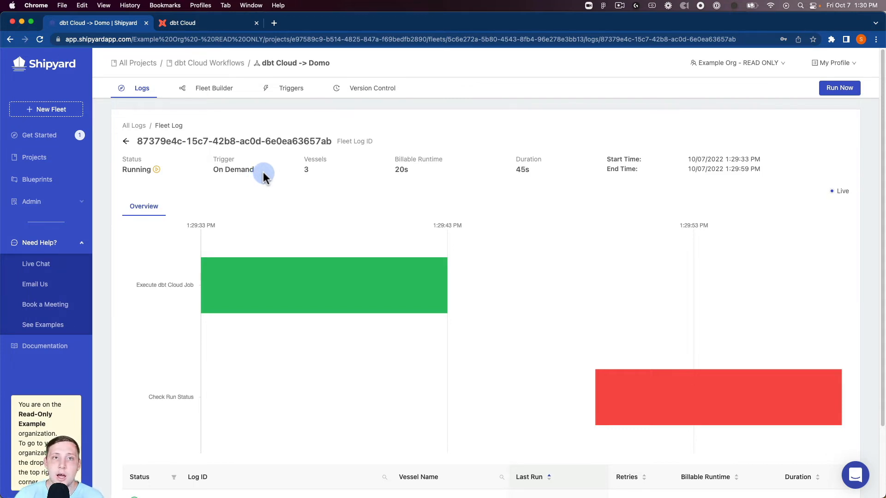
pyautogui.moveTo(306, 270)
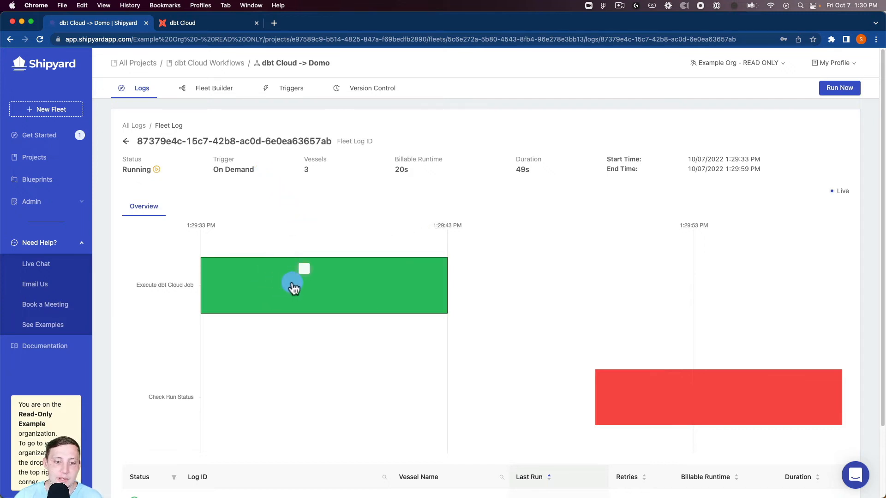
pyautogui.click(295, 288)
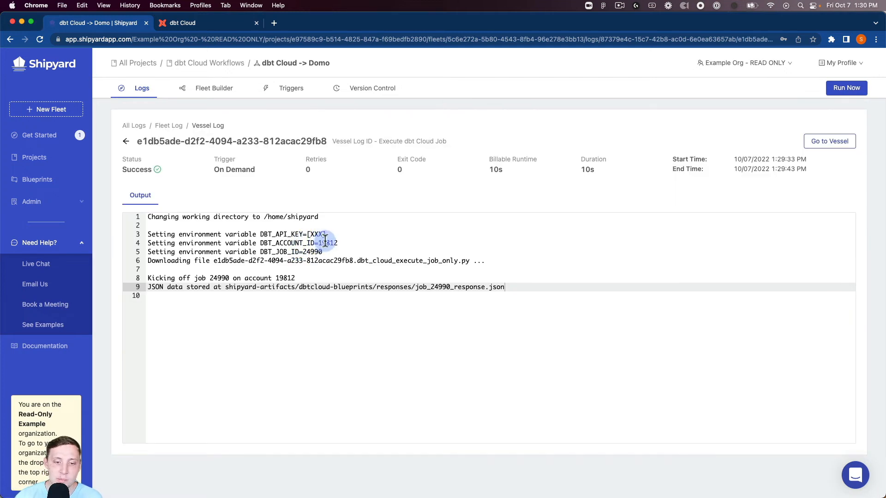
pyautogui.moveTo(325, 234); pyautogui.dragTo(309, 237)
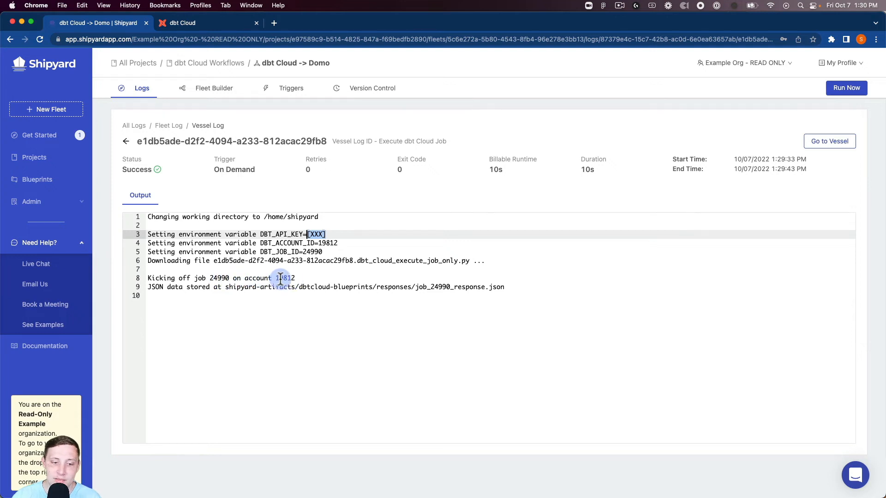
pyautogui.click(125, 142)
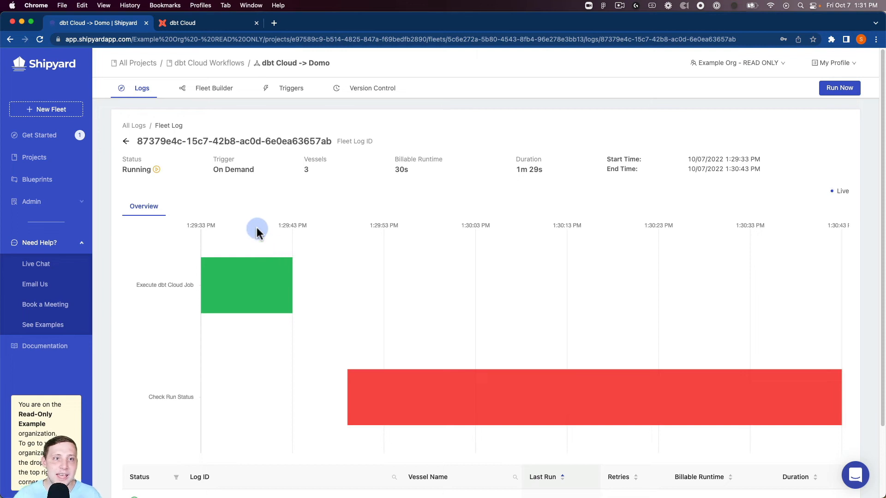
# Step: Switch to dbt Cloud and examine the Manual Job's run history and the job ID in its page address
pyautogui.click(240, 25)
pyautogui.moveTo(283, 40); pyautogui.dragTo(261, 39)
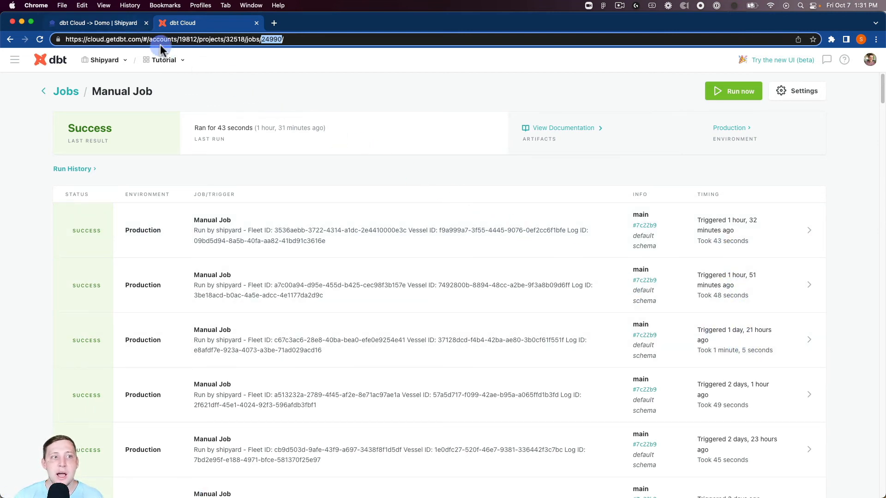
# Step: Return to the Shipyard fleet log and open the vessel log for Refresh Domo Dataset
pyautogui.click(114, 27)
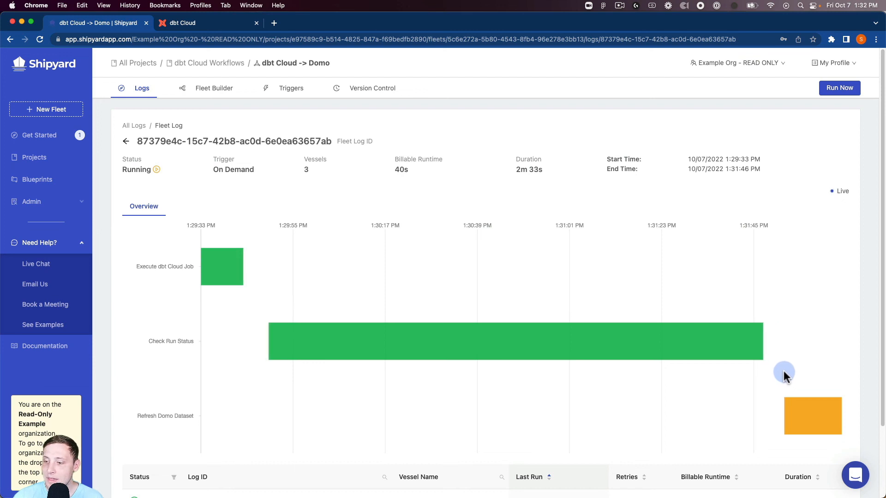
pyautogui.click(802, 406)
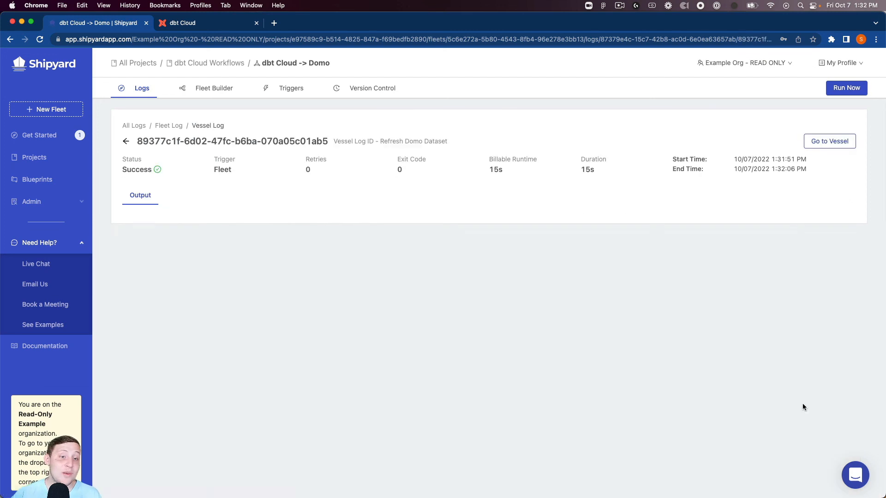